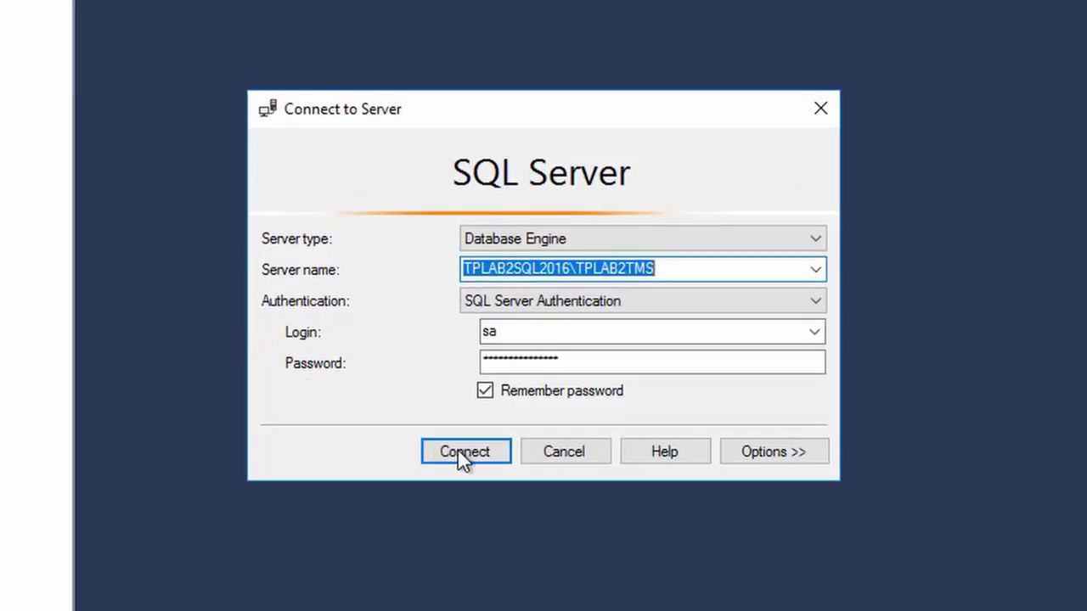
# Connect to the TPLAB2SQL2016\TPLAB2TMS database engine with SQL Server Authentication and expand its databases
pyautogui.click(465, 453)
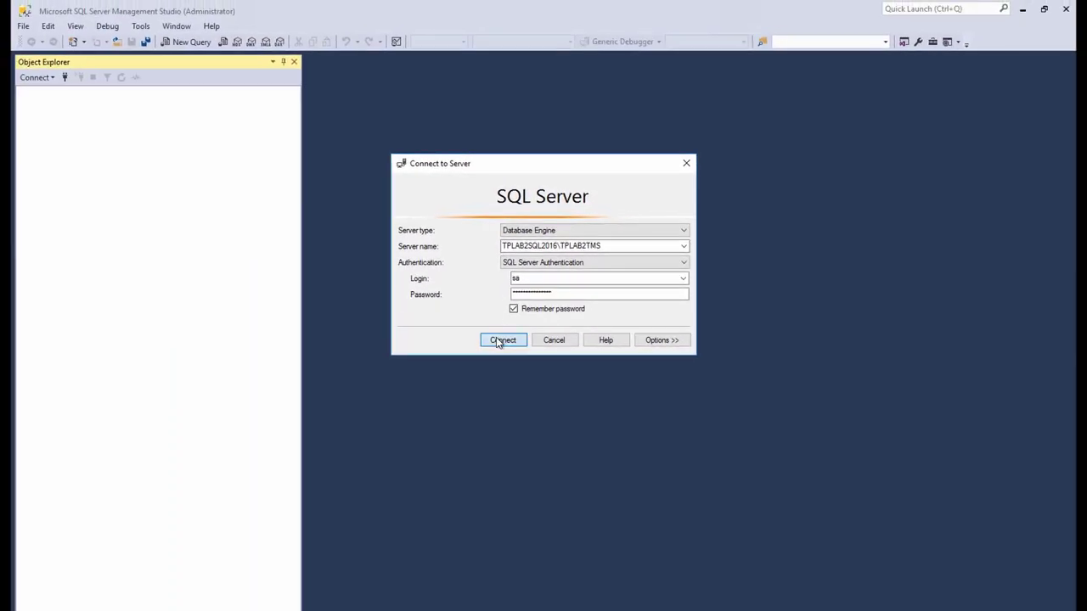
pyautogui.click(500, 340)
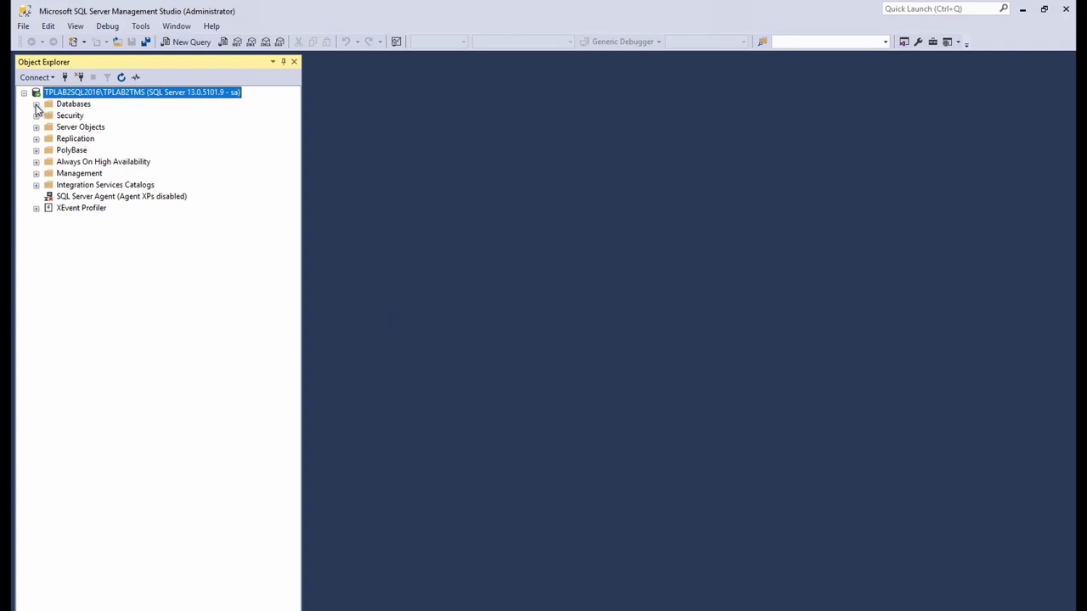
pyautogui.click(35, 104)
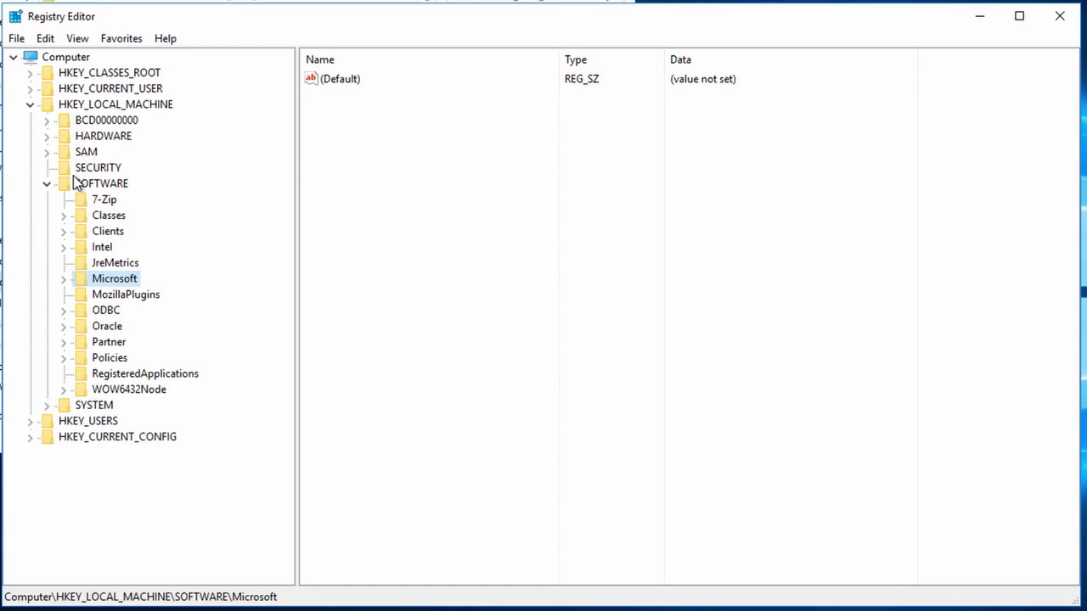
# In Registry Editor, inspect the installed .NET version under Microsoft, NET Framework Setup, NDP, v4, Client
pyautogui.click(64, 281)
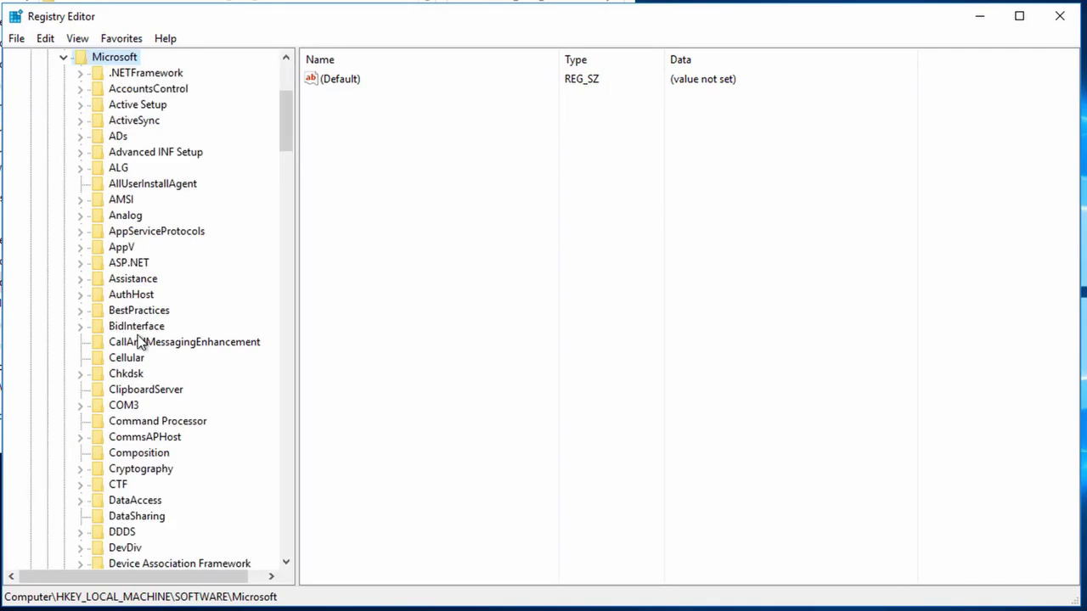
pyautogui.scroll(-20, 138, 342)
pyautogui.scroll(-8, 197, 393)
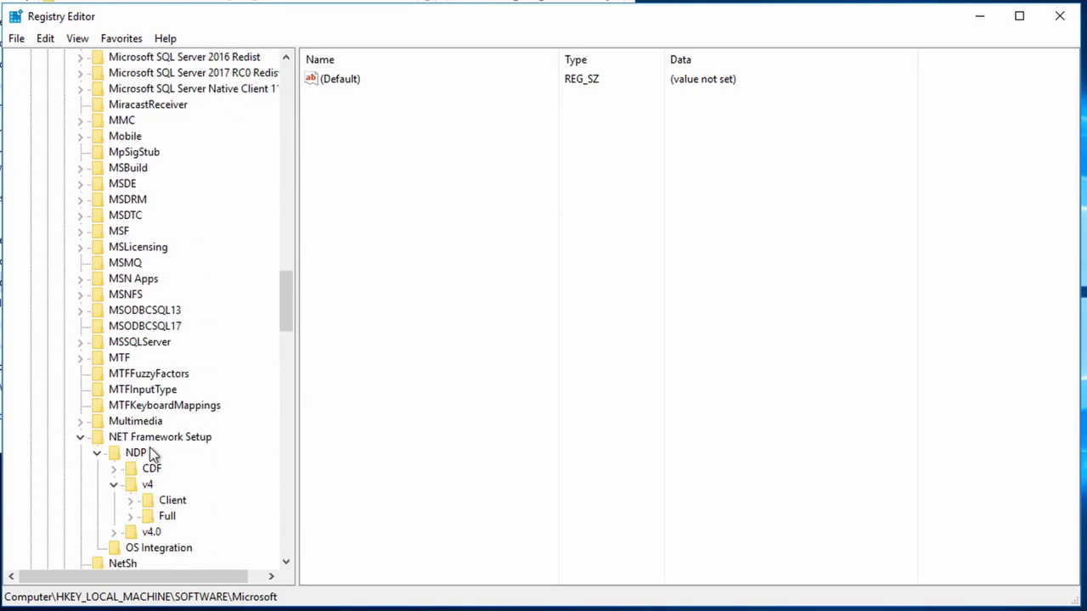
pyautogui.click(172, 501)
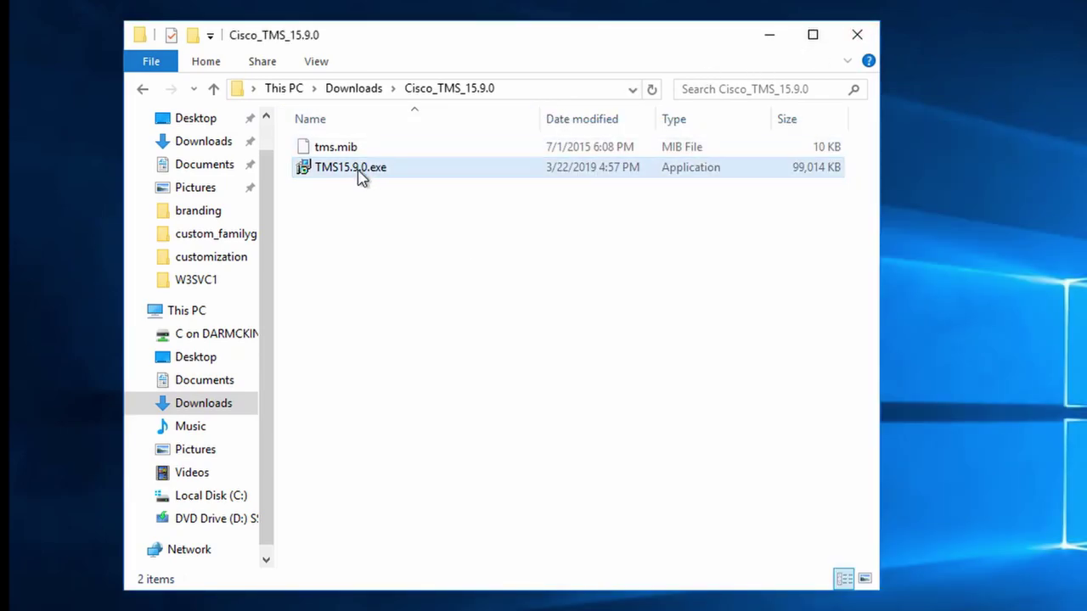
# Launch TMS15.9.0.exe from the Cisco_TMS_15.9.0 folder and choose to install both Cisco Telepresence Management Suite and Cisco TMS Log Collection Utility
pyautogui.rightClick(360, 176)
pyautogui.click(429, 206)
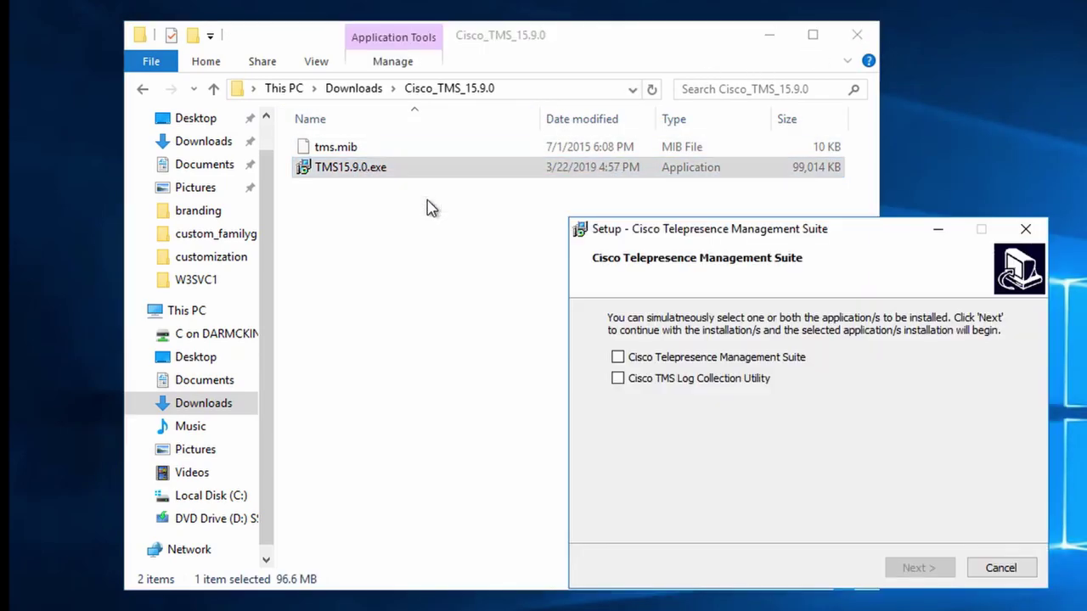
pyautogui.click(617, 357)
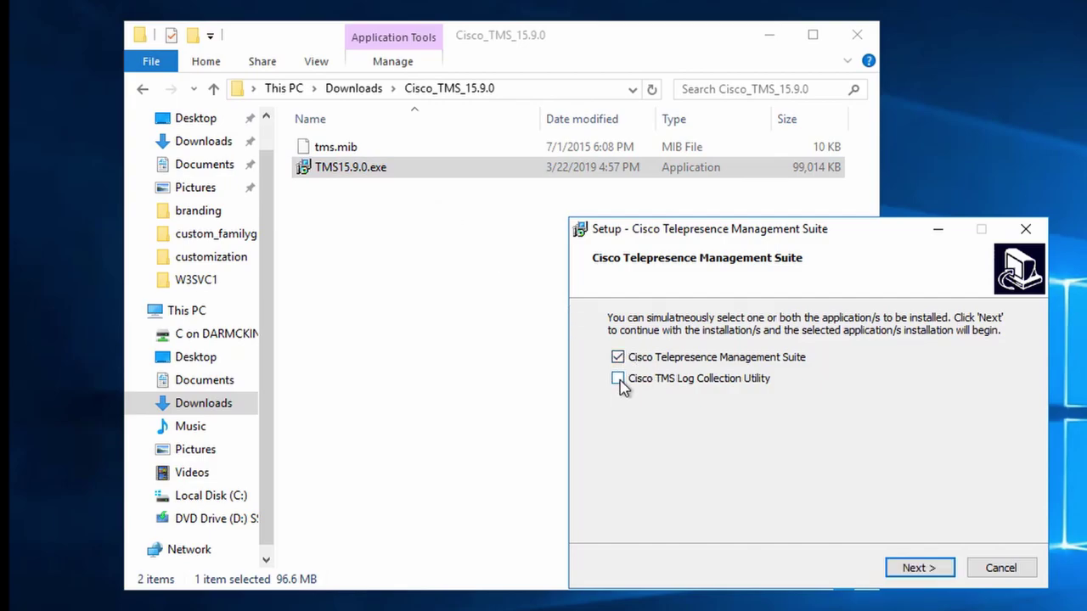
pyautogui.click(620, 384)
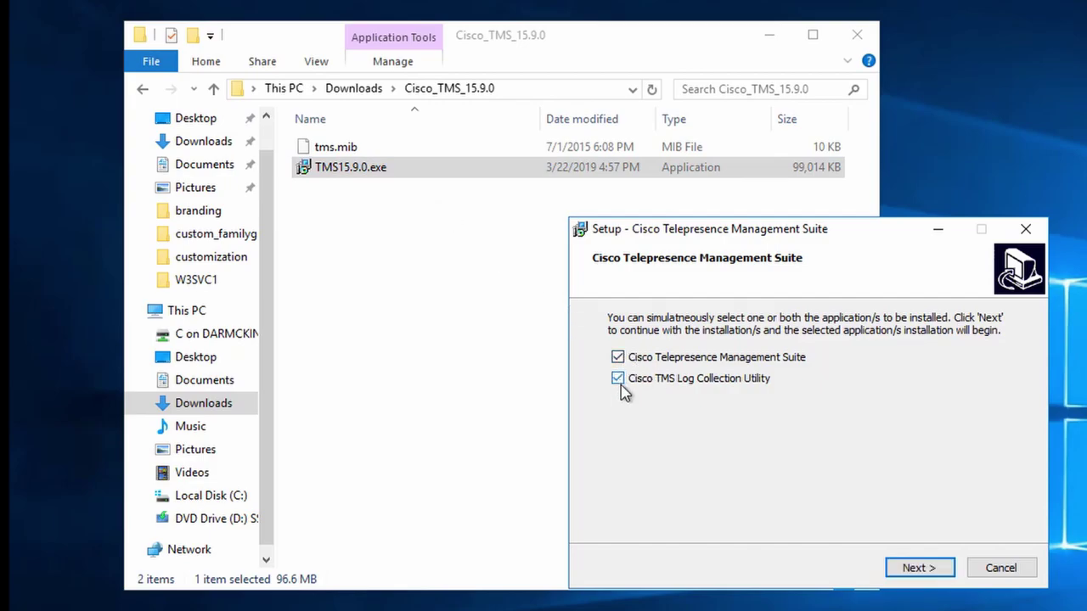
pyautogui.click(934, 571)
pyautogui.click(933, 570)
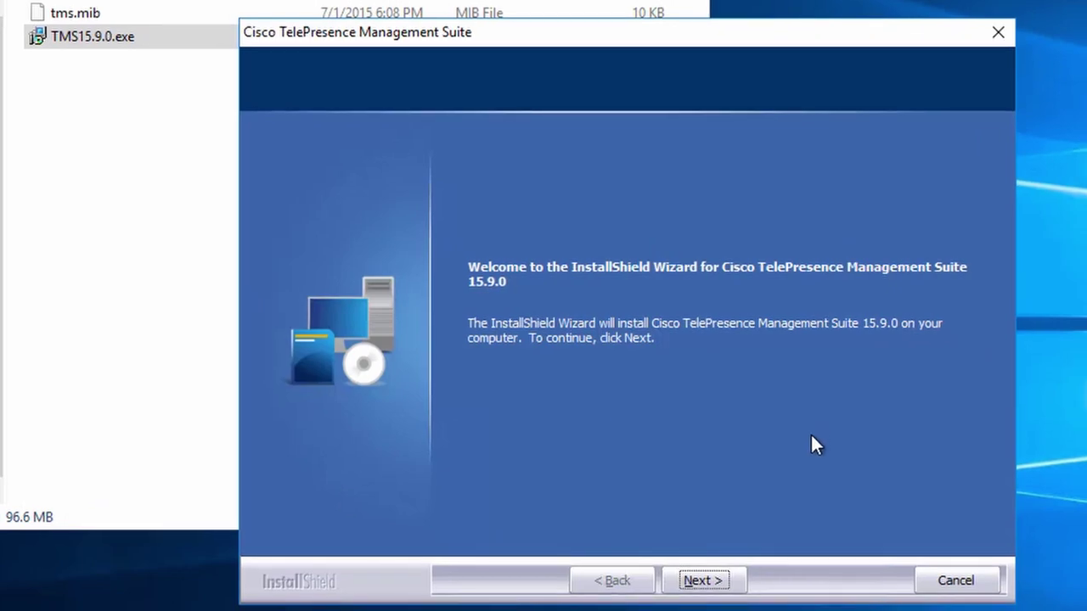
# Accept the license agreement and choose to specify the database server by IP or DNS address
pyautogui.click(729, 580)
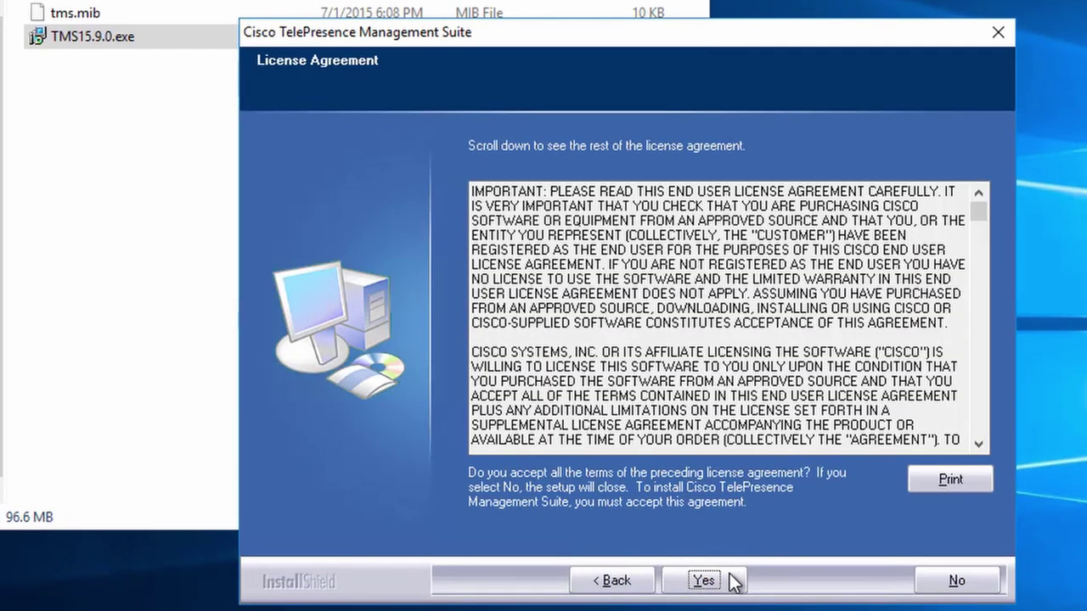
pyautogui.click(705, 580)
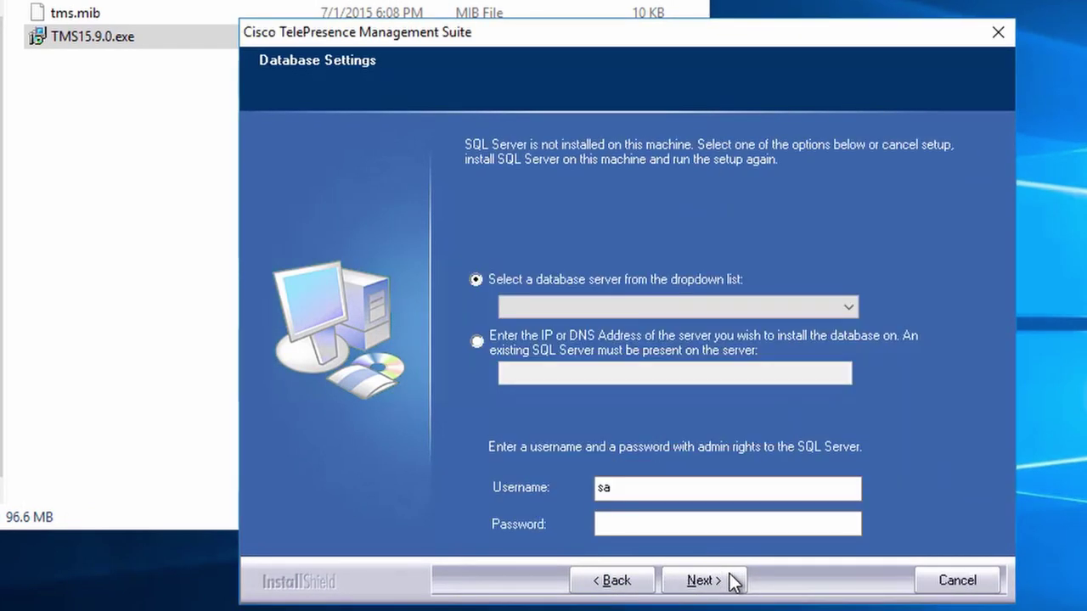
pyautogui.click(478, 340)
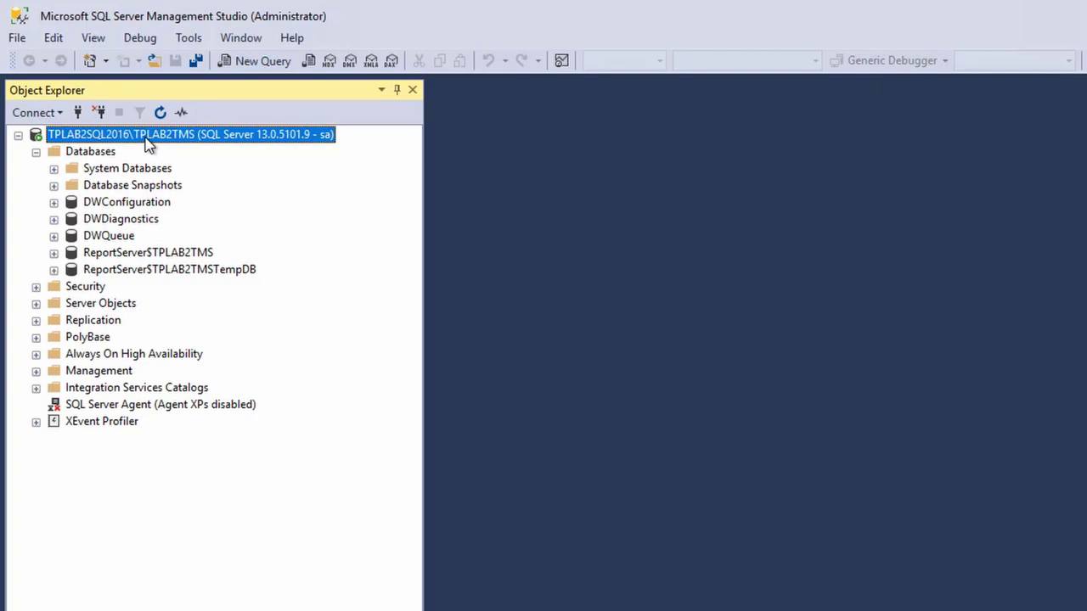
# In SQL Server Management Studio, copy the server instance name from the TPLAB2SQL2016\TPLAB2TMS server properties
pyautogui.rightClick(146, 141)
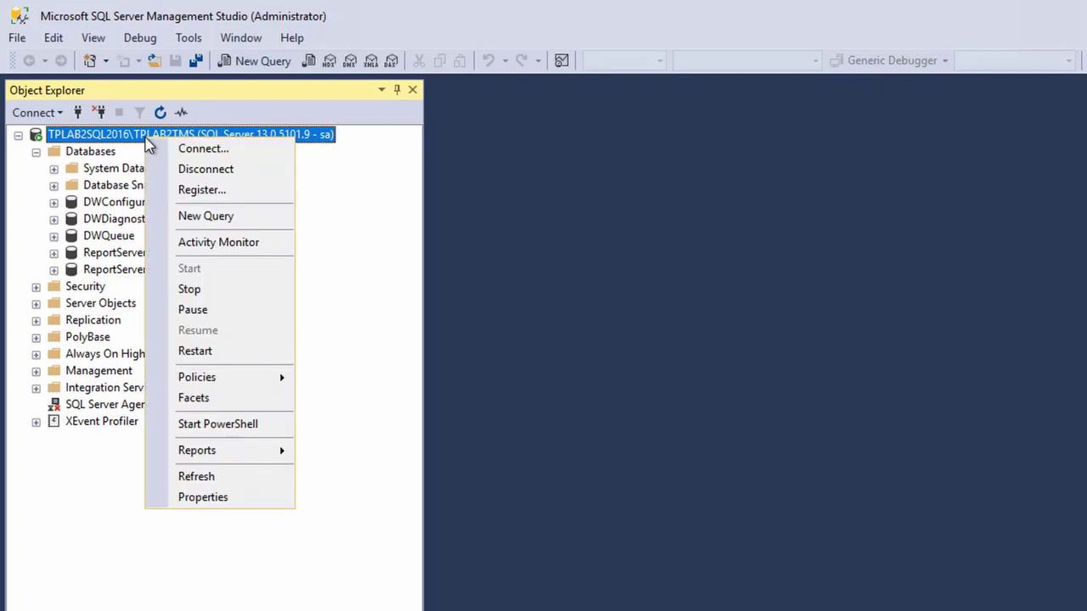
pyautogui.click(208, 496)
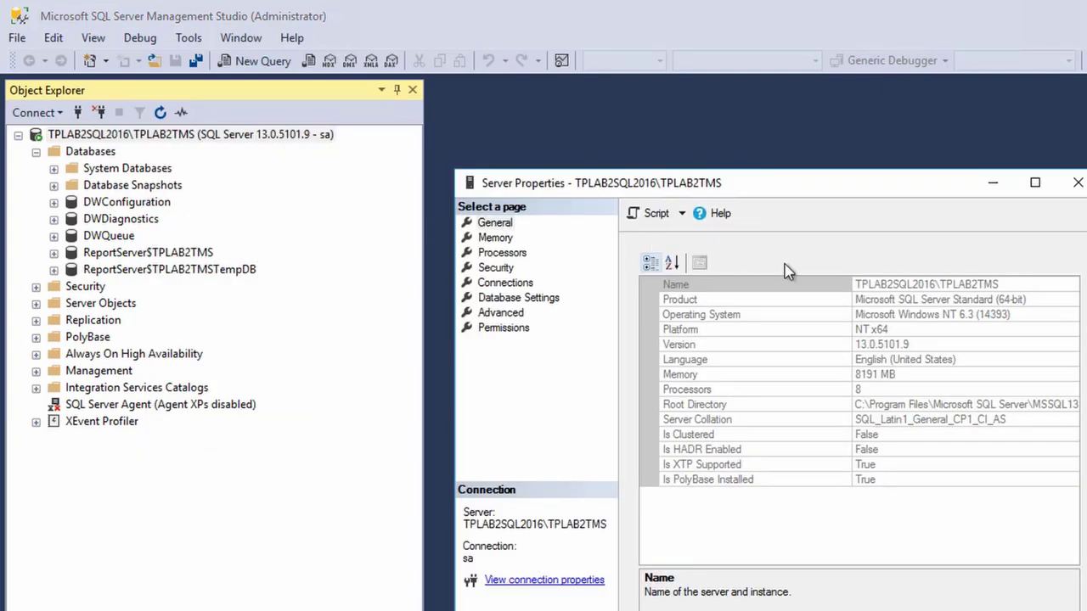
pyautogui.click(1002, 284)
pyautogui.moveTo(1003, 284); pyautogui.dragTo(860, 285)
pyautogui.rightClick(862, 285)
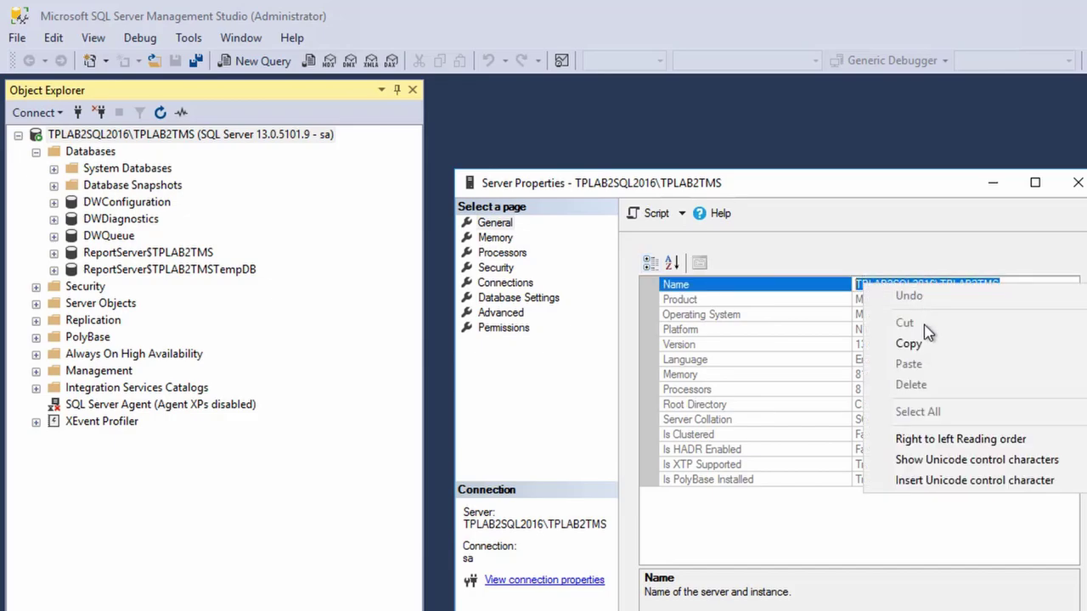
pyautogui.click(918, 340)
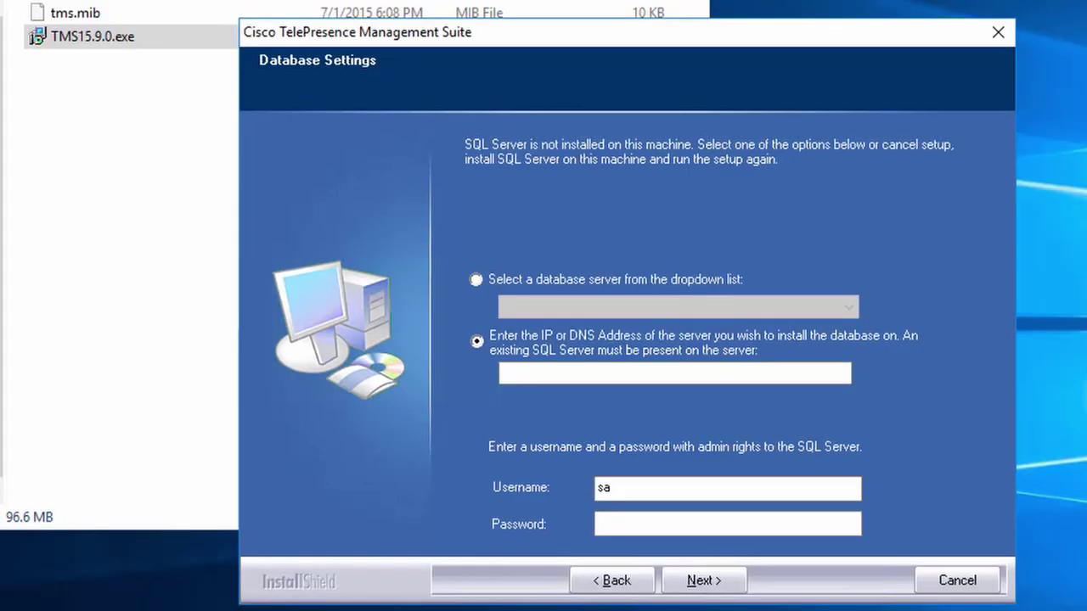
# Back in the TMS installer, paste the copied instance name as the database server address and enter the sa account password
pyautogui.rightClick(548, 375)
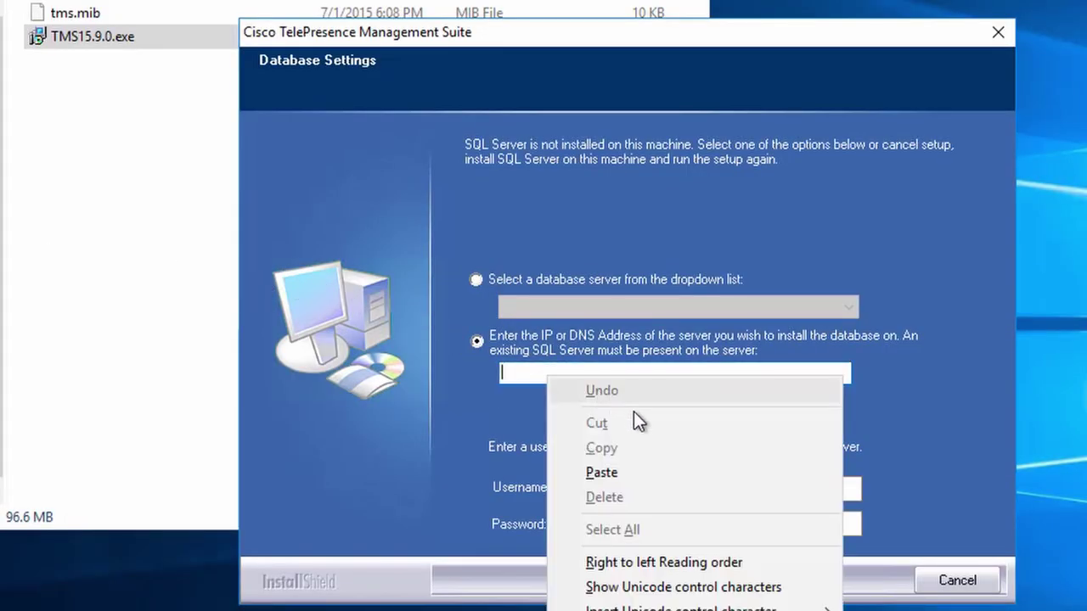
pyautogui.click(626, 481)
pyautogui.click(645, 524)
pyautogui.hotkey('ctrl', 'v')
pyautogui.click(715, 582)
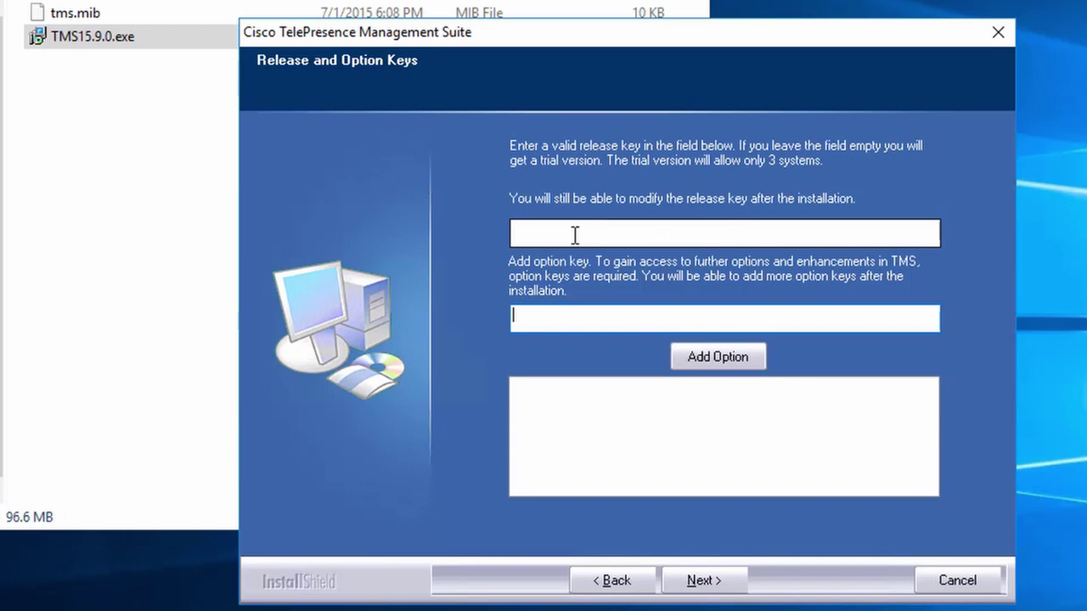
# Leave the release key and option key empty and continue the installation in trial mode
pyautogui.click(639, 235)
pyautogui.click(651, 316)
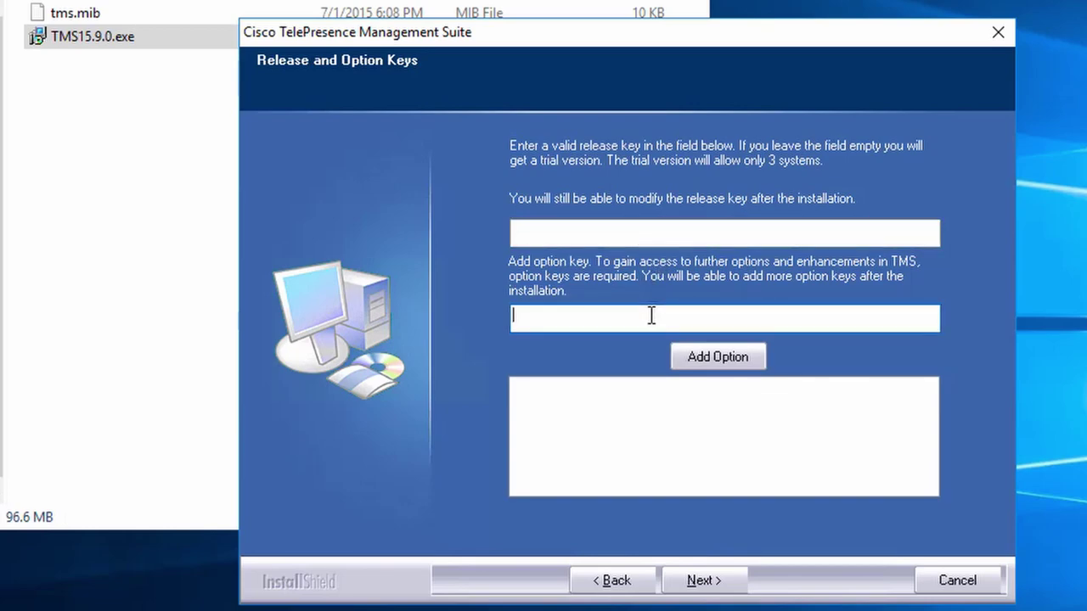
pyautogui.click(718, 580)
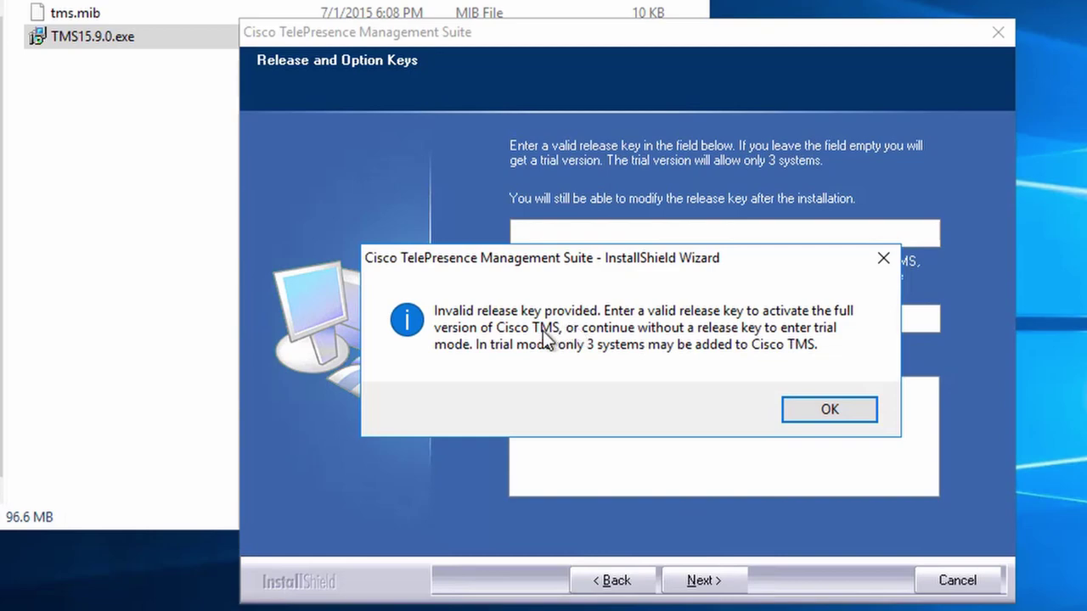
pyautogui.click(831, 410)
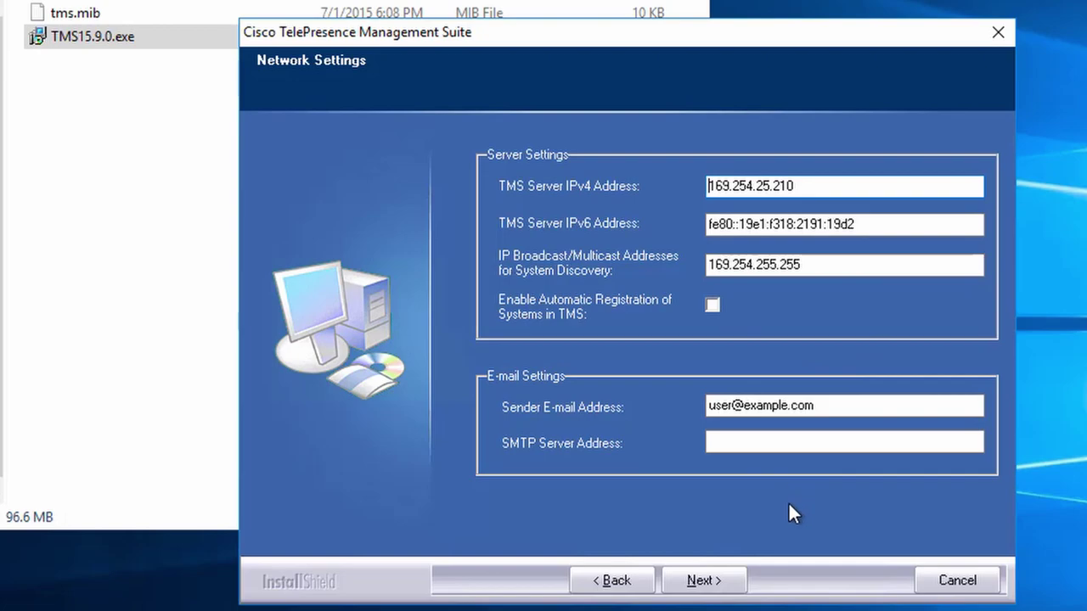
# Accept the prefilled network and e-mail settings for the TMS server
pyautogui.moveTo(799, 186); pyautogui.dragTo(665, 190)
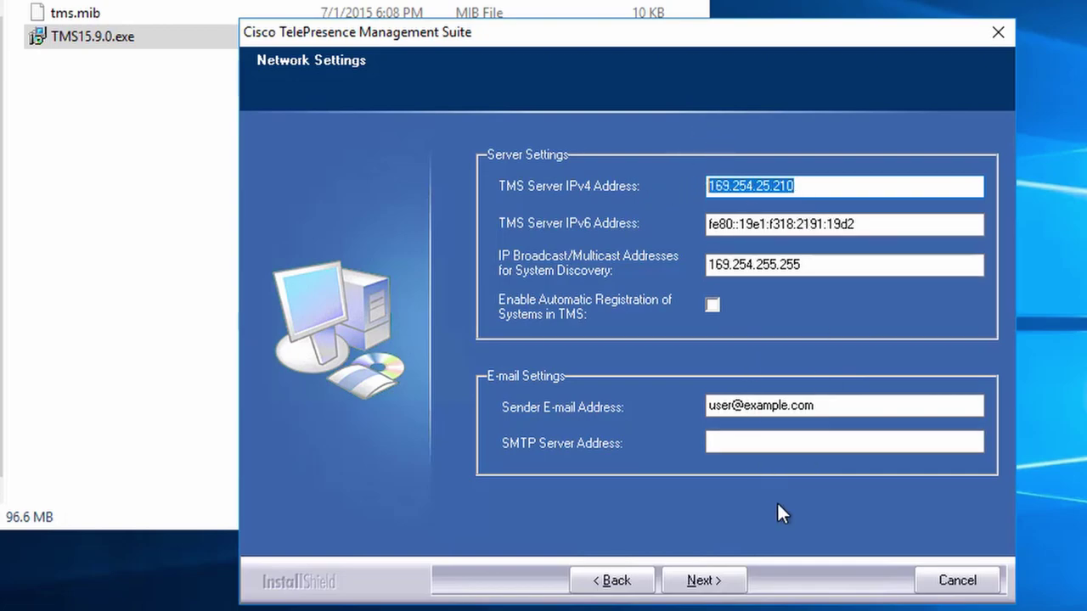
pyautogui.press('Home')
pyautogui.click(701, 581)
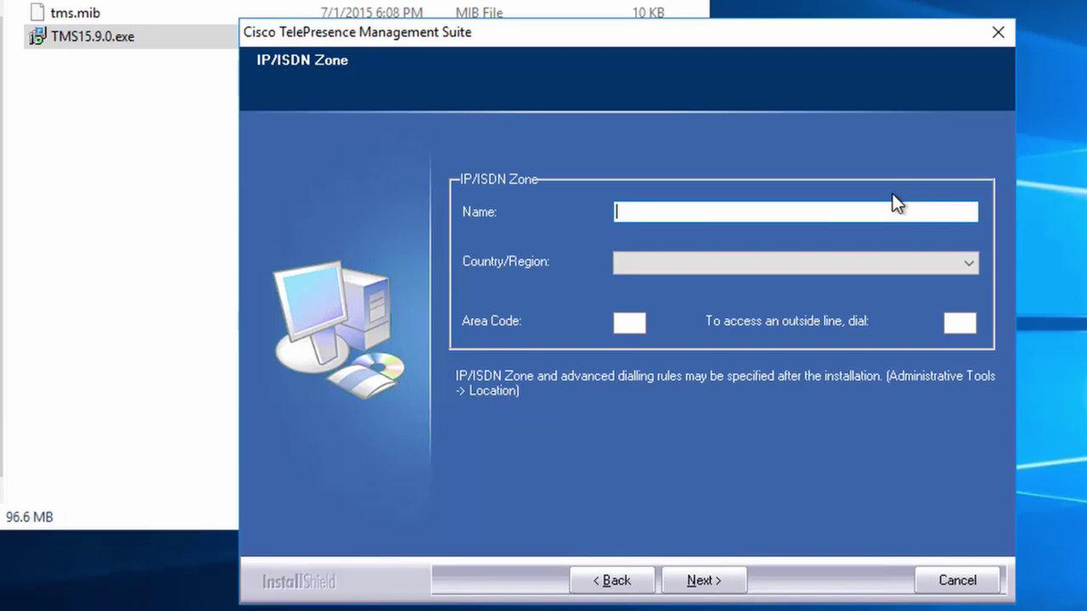
# Define the IP/ISDN zone with name Cisco, country USA, area code 1 and outside line 9
pyautogui.write('Cisco')
pyautogui.press('Tab')
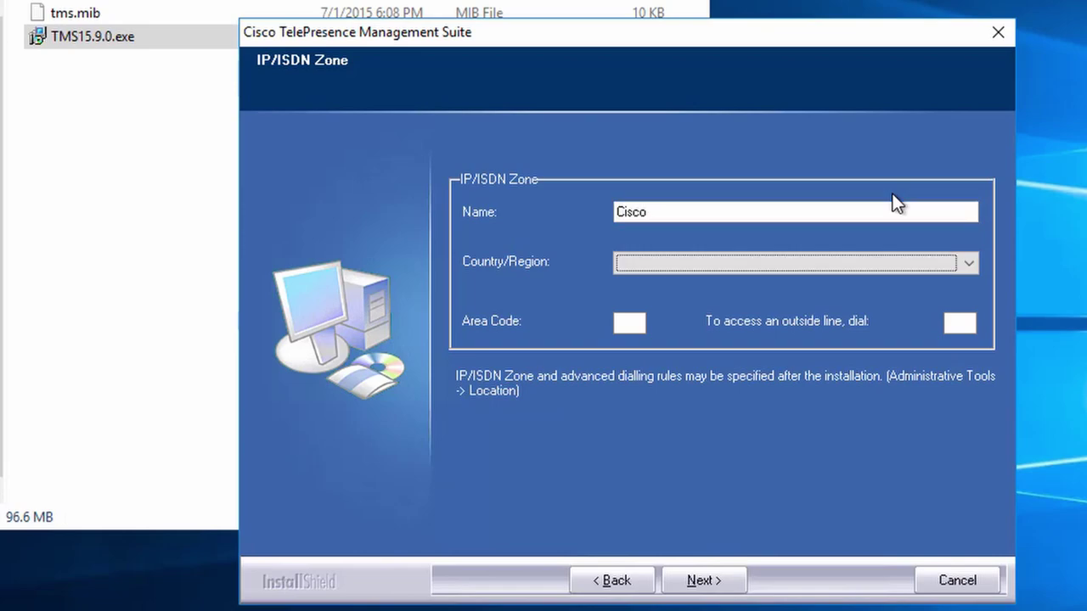
pyautogui.press('u')
pyautogui.press('Tab')
pyautogui.write('1')
pyautogui.click(963, 322)
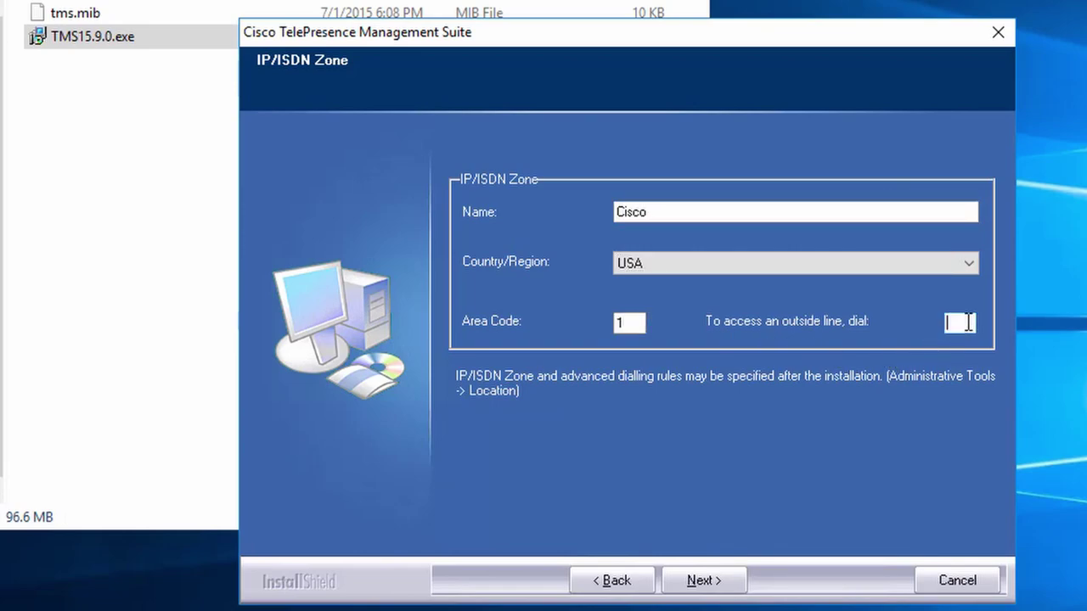
pyautogui.write('9')
pyautogui.click(735, 584)
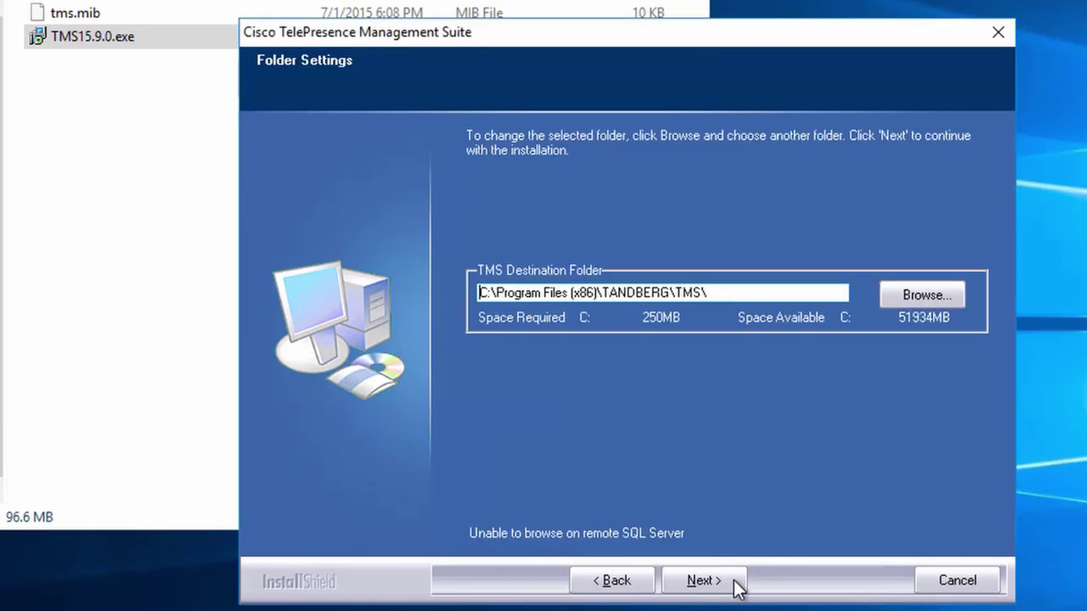
# Accept the default TMS destination folder and generate a new encryption key for the database
pyautogui.click(735, 584)
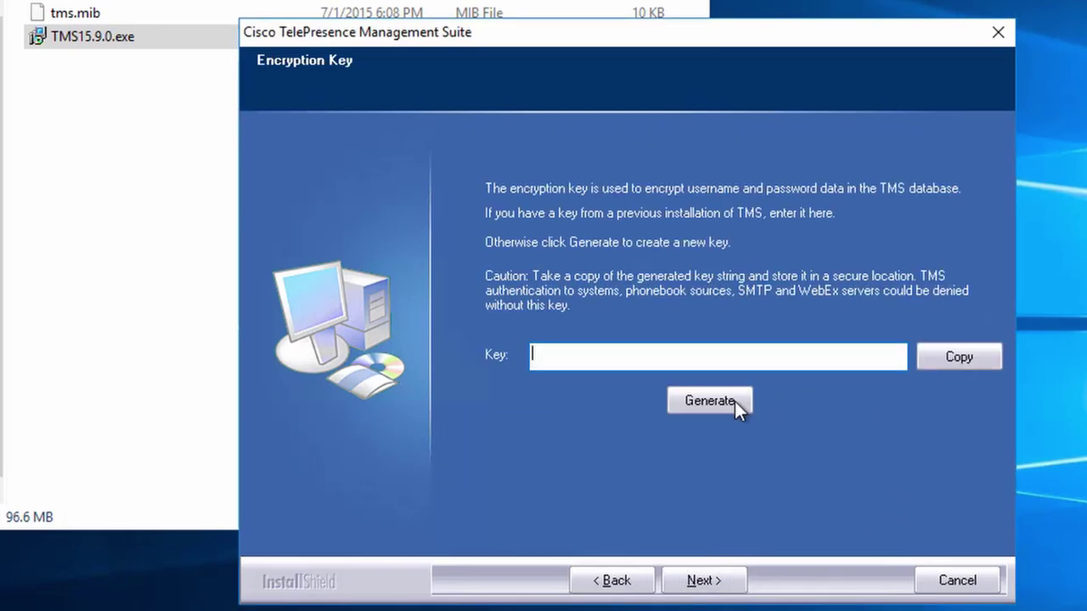
pyautogui.click(710, 401)
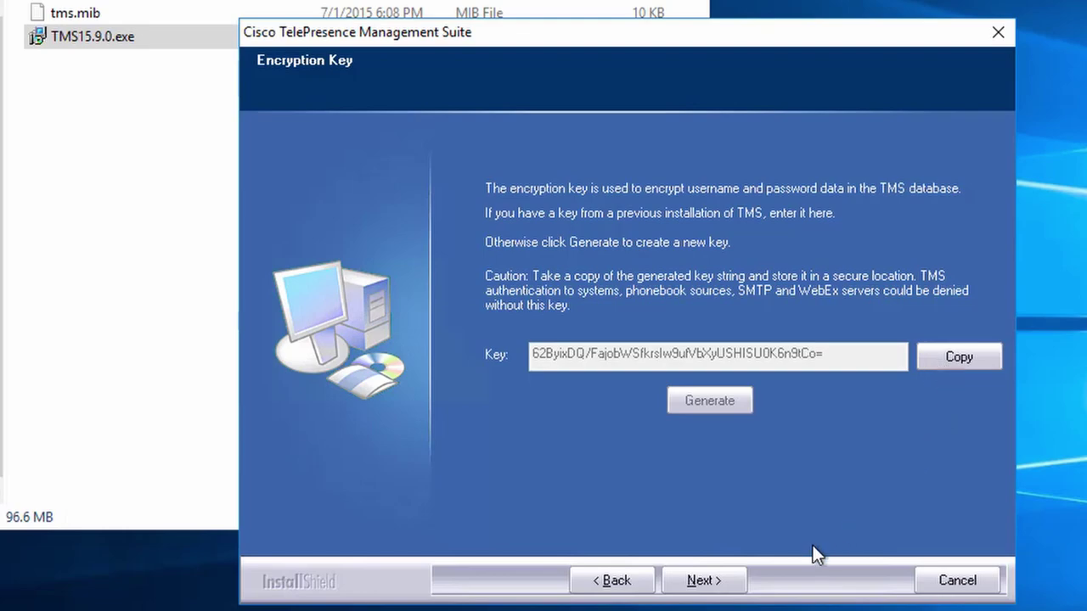
pyautogui.click(708, 581)
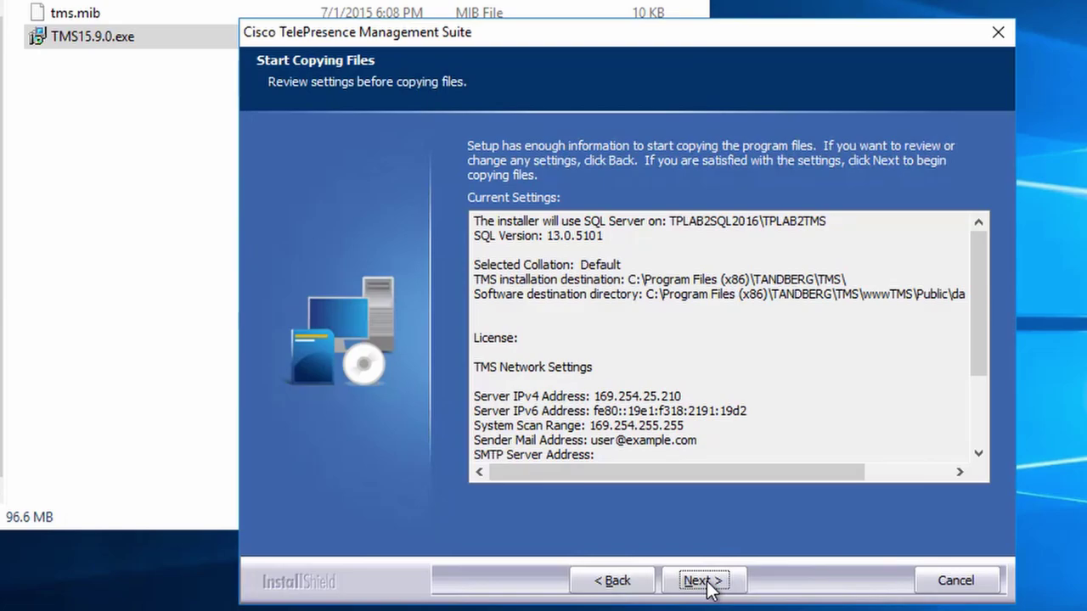
# Install Cisco TelePresence Management Suite with the reviewed settings and finish its wizard
pyautogui.click(707, 583)
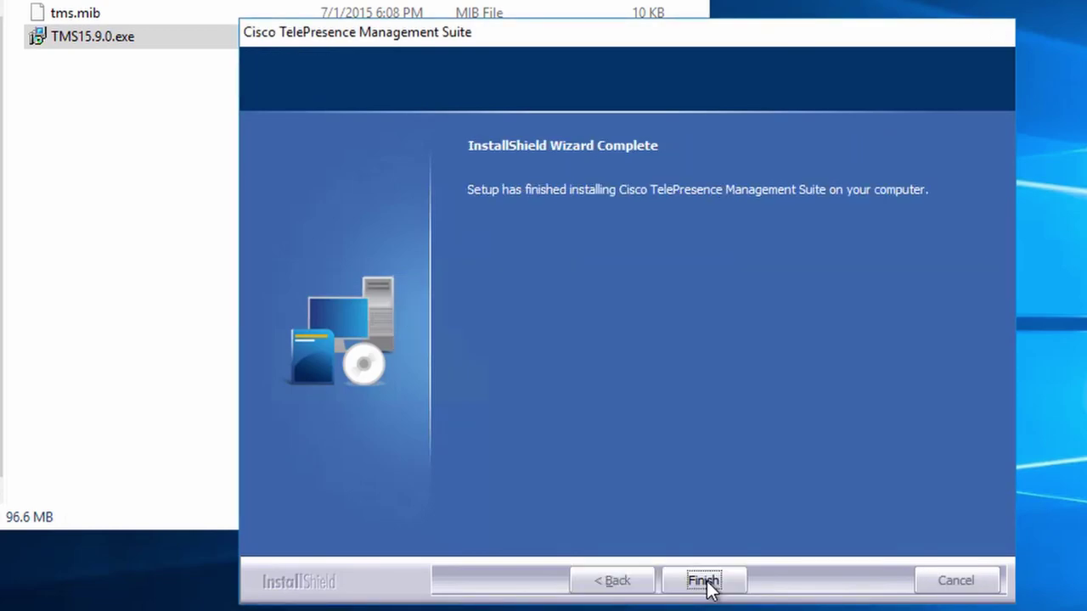
pyautogui.click(706, 582)
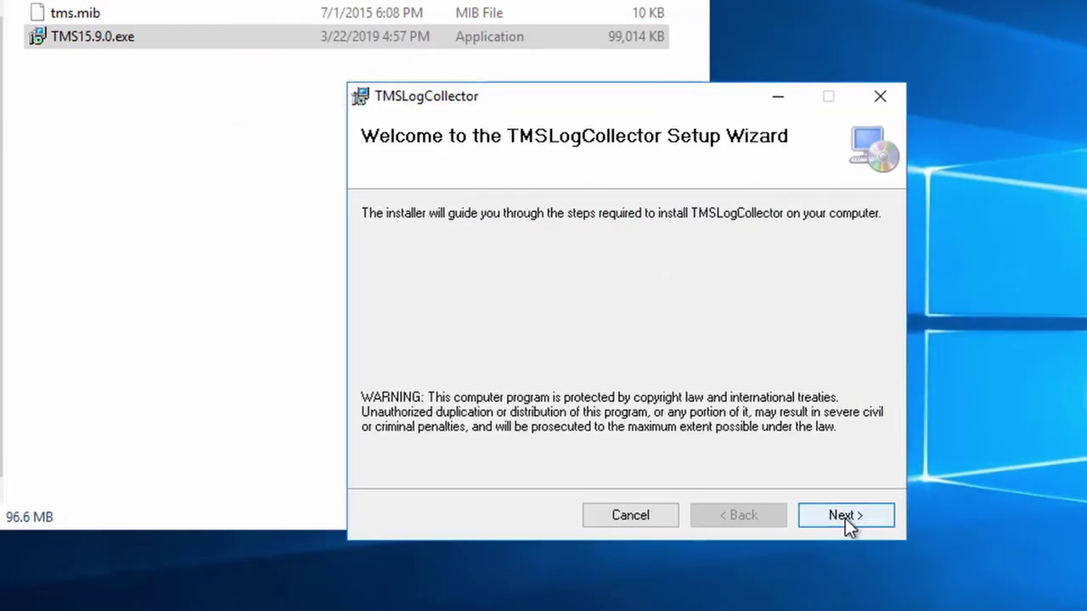
# Install TMSLogCollector in its default folder for everyone on the computer and close its installer
pyautogui.click(843, 516)
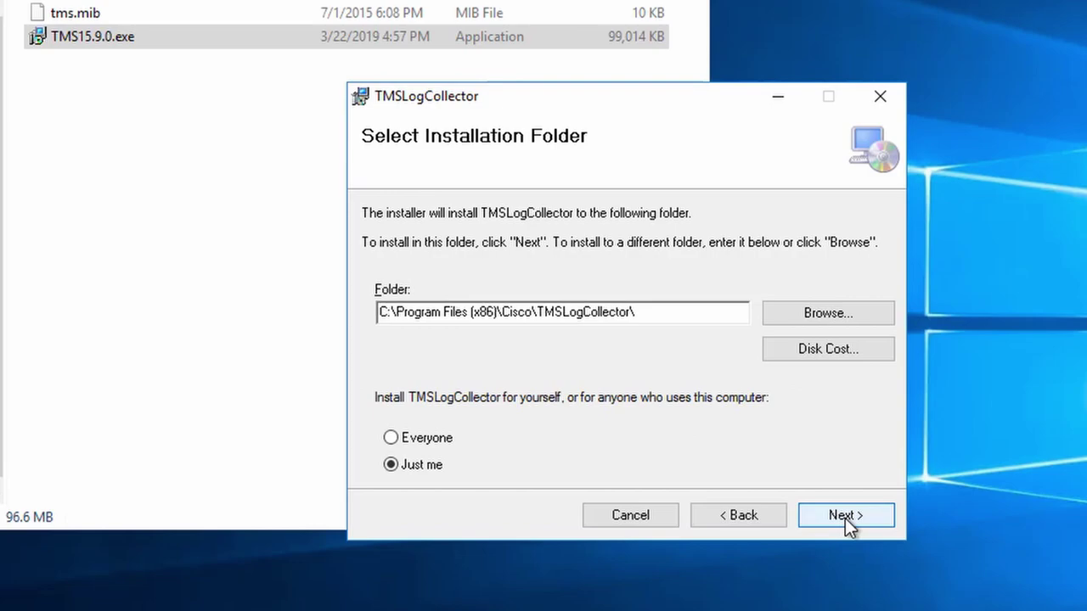
pyautogui.click(427, 440)
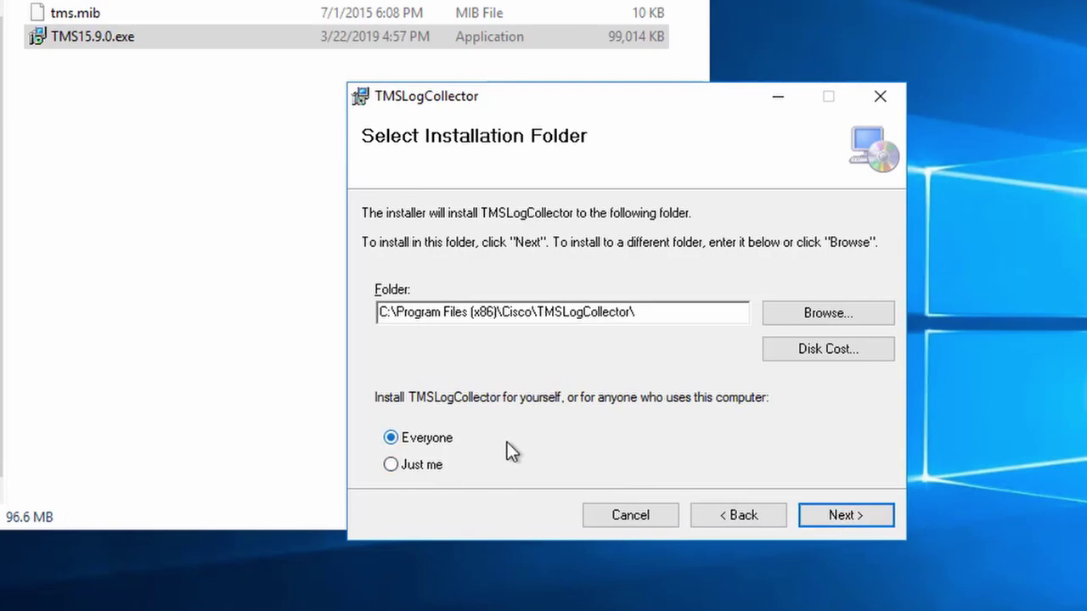
pyautogui.click(852, 517)
pyautogui.click(853, 517)
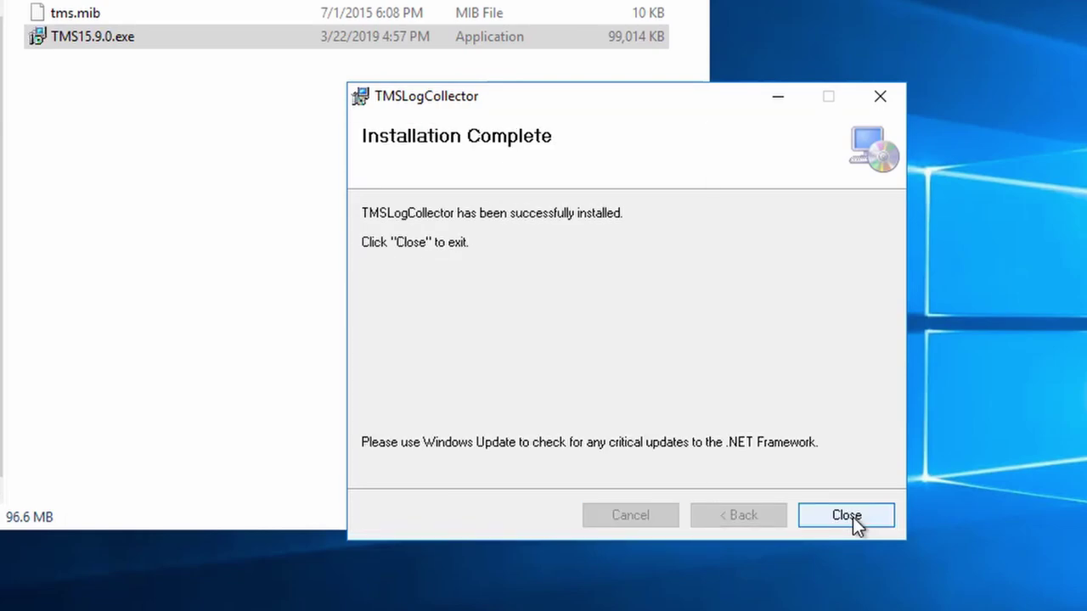
pyautogui.click(852, 517)
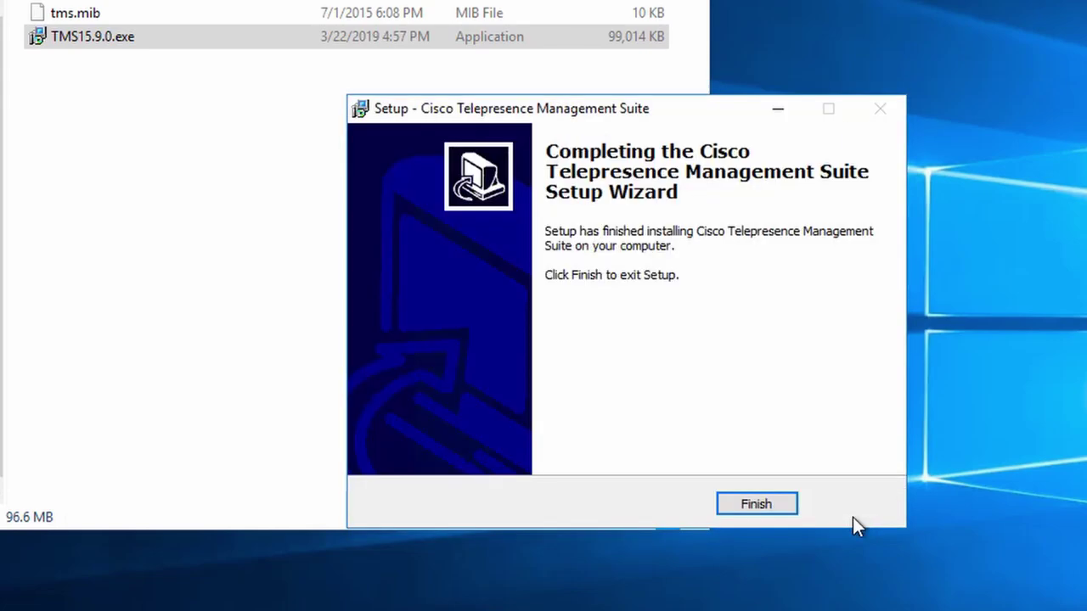